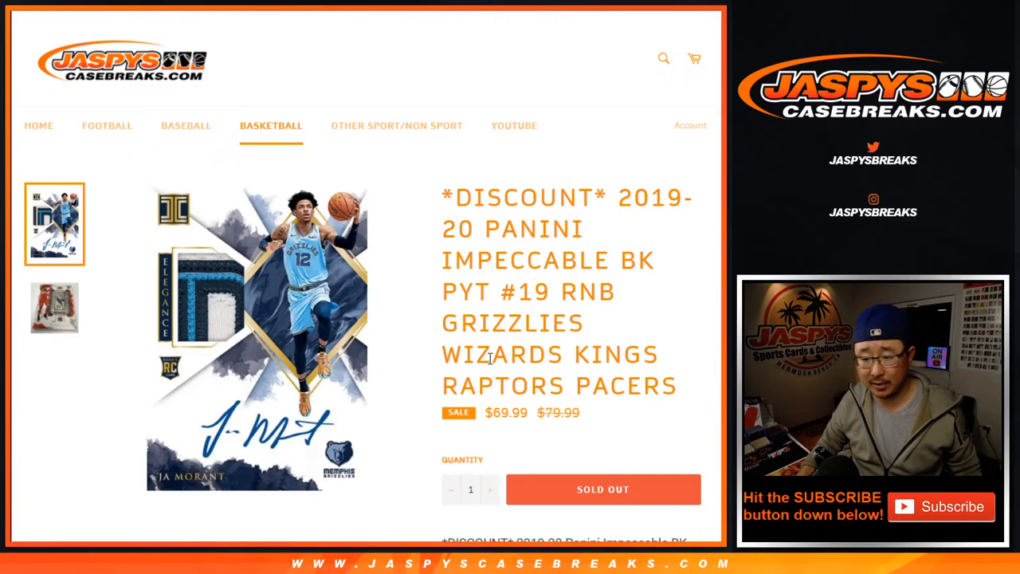
pyautogui.scroll(-5, 636, 365)
pyautogui.scroll(-5, 629, 350)
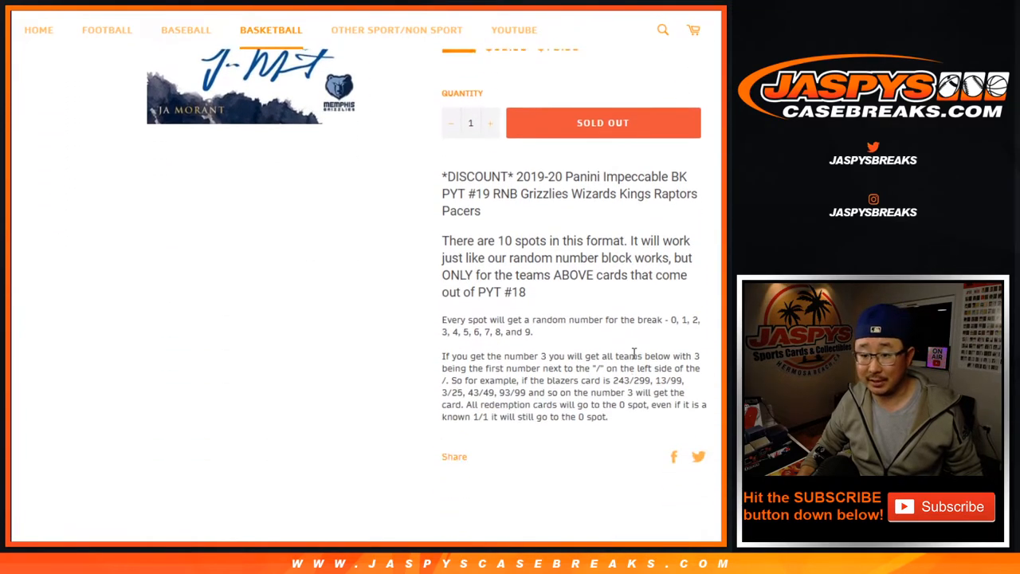
pyautogui.scroll(-4, 613, 291)
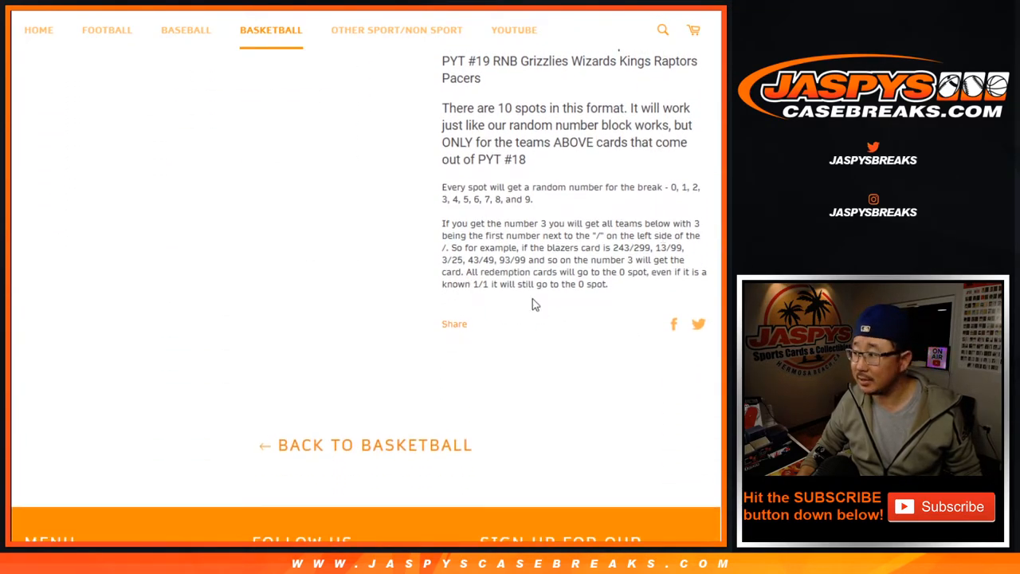
pyautogui.scroll(6, 621, 319)
pyautogui.scroll(5, 614, 287)
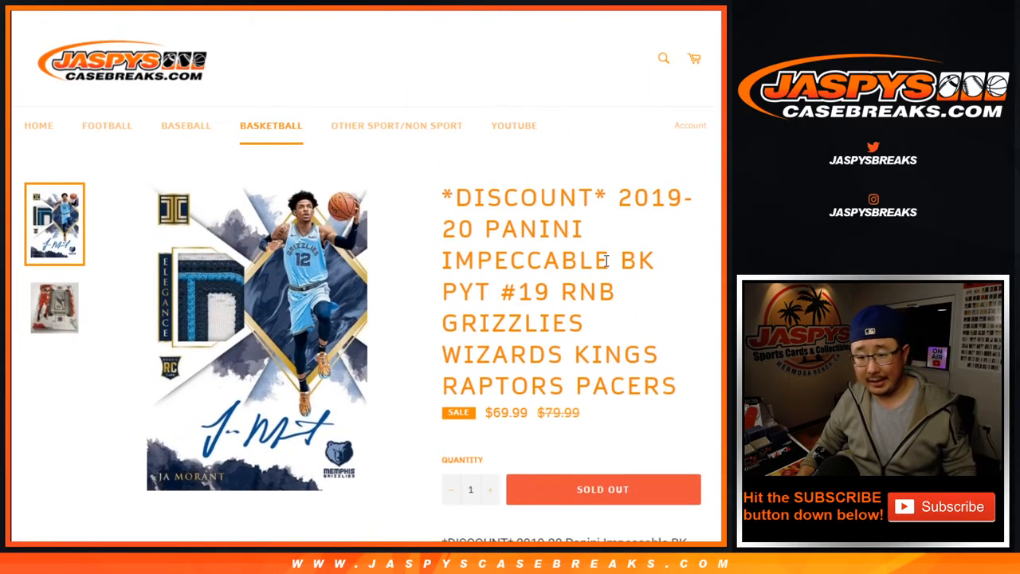
# Cycle through the Random.org tabs, rolling two virtual dice, and return to the names randomizer
pyautogui.hotkey('ctrl', 'Tab')
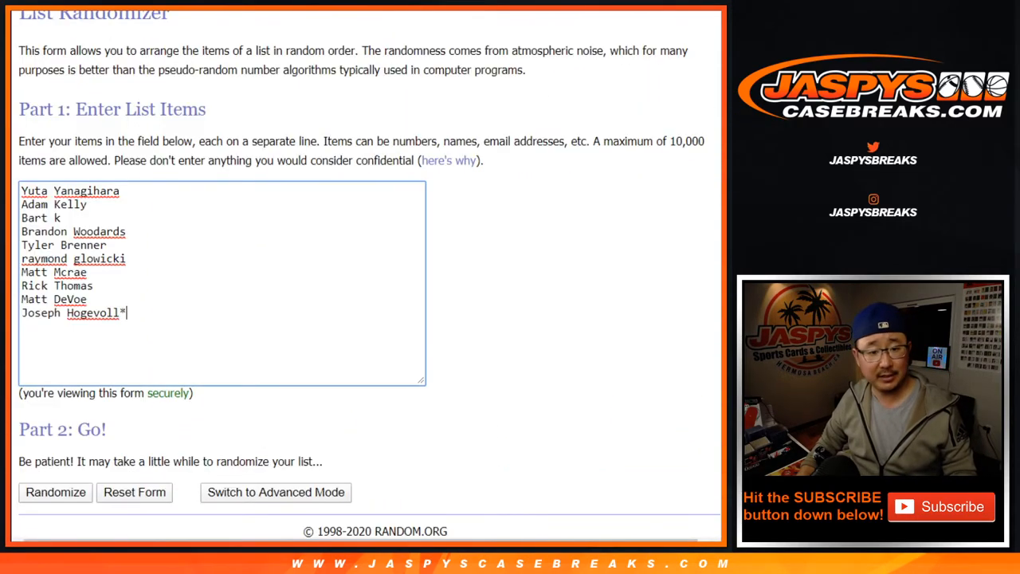
pyautogui.click(421, 254)
pyautogui.hotkey('ctrl', 'Tab')
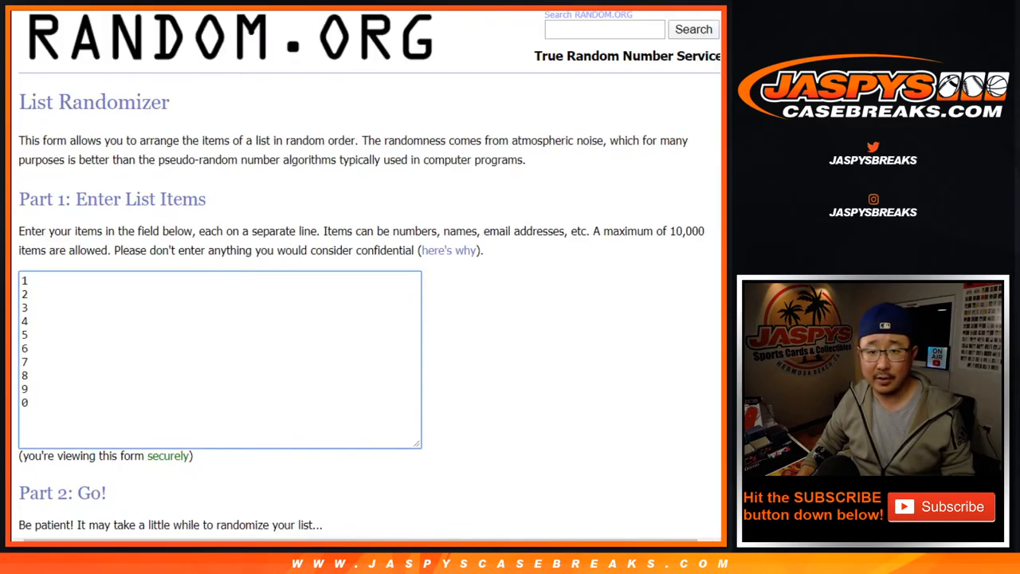
pyautogui.hotkey('ctrl', 'Tab')
pyautogui.click(48, 271)
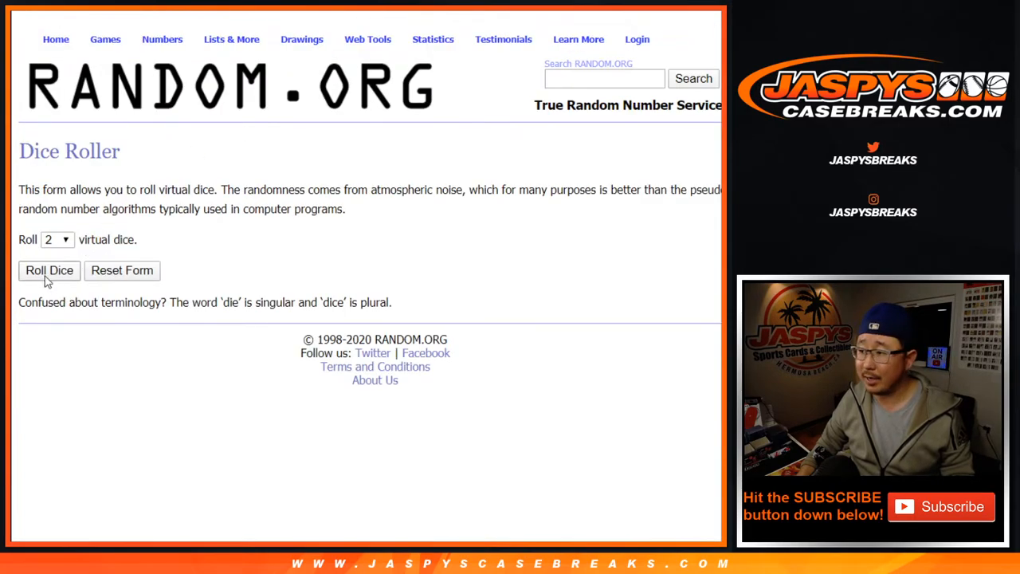
pyautogui.hotkey('ctrl', 'Tab')
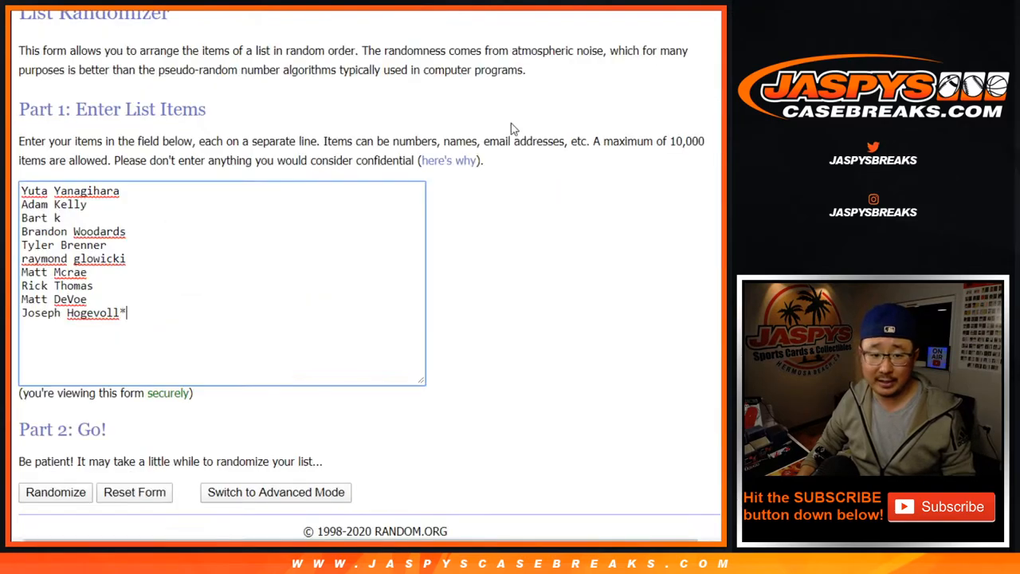
pyautogui.scroll(-2, 513, 127)
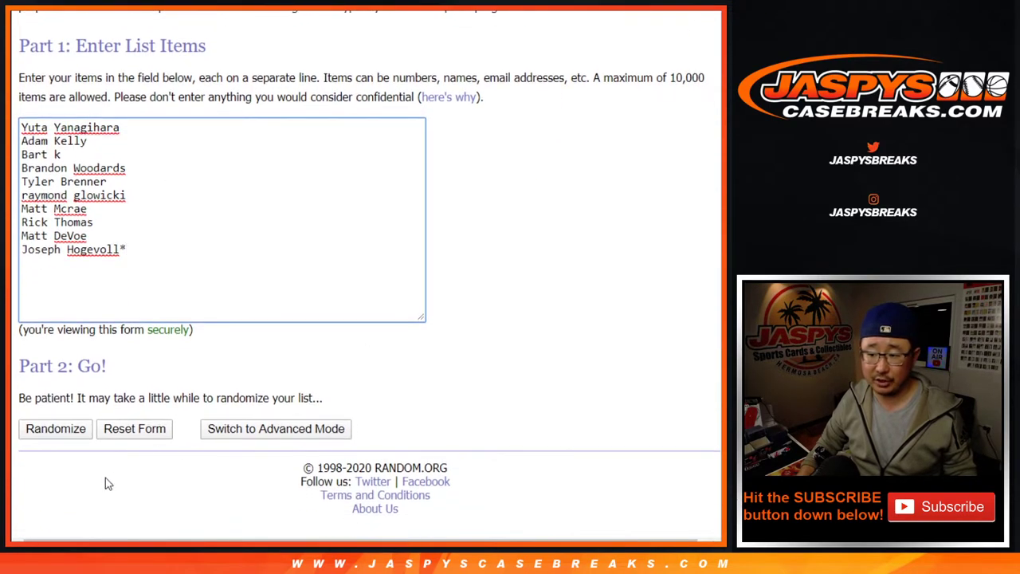
# Shuffle the ten participant names three times and select the whole shuffled list
pyautogui.click(55, 428)
pyautogui.click(42, 427)
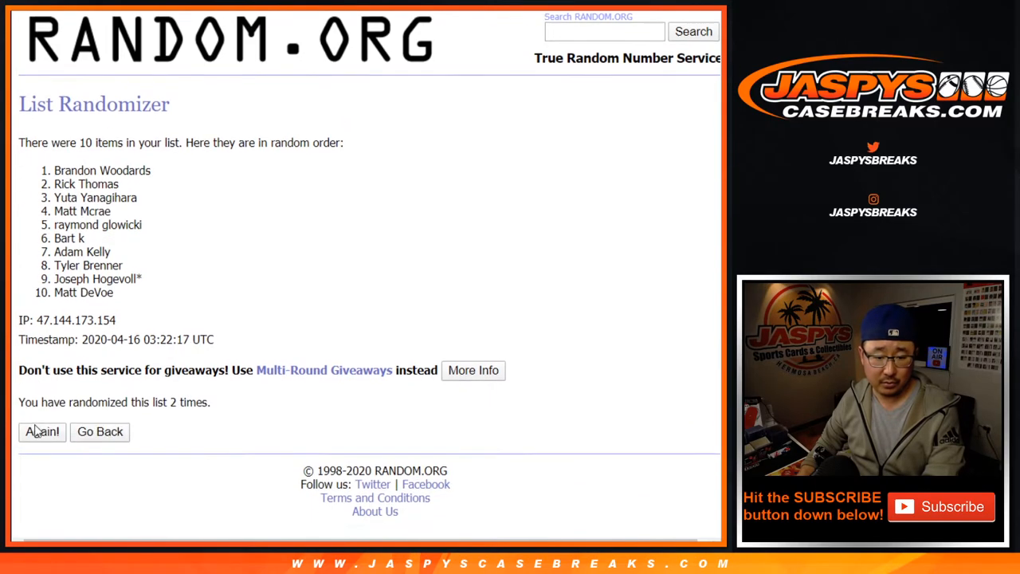
pyautogui.press('Return')
pyautogui.scroll(-1, 72, 201)
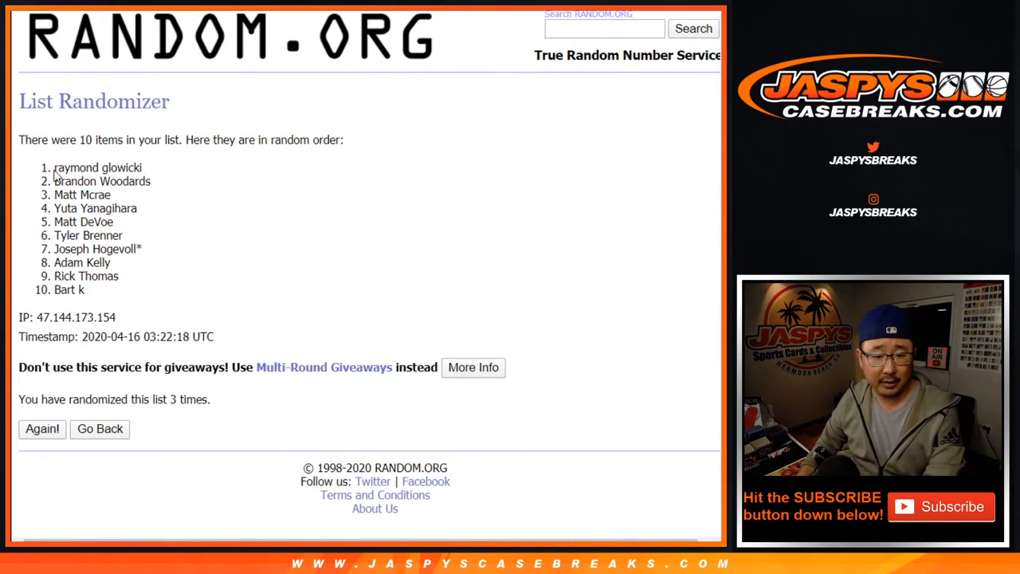
pyautogui.moveTo(54, 163); pyautogui.dragTo(122, 296)
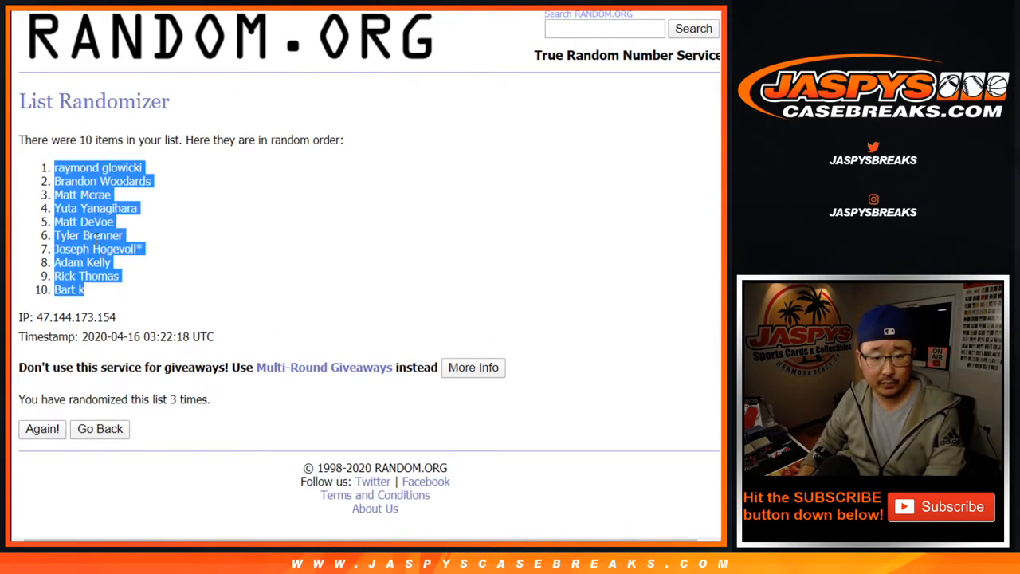
# Paste the shuffled names into cell A1 of the sheet and go to the numbers randomizer
pyautogui.hotkey('alt', 'Tab')
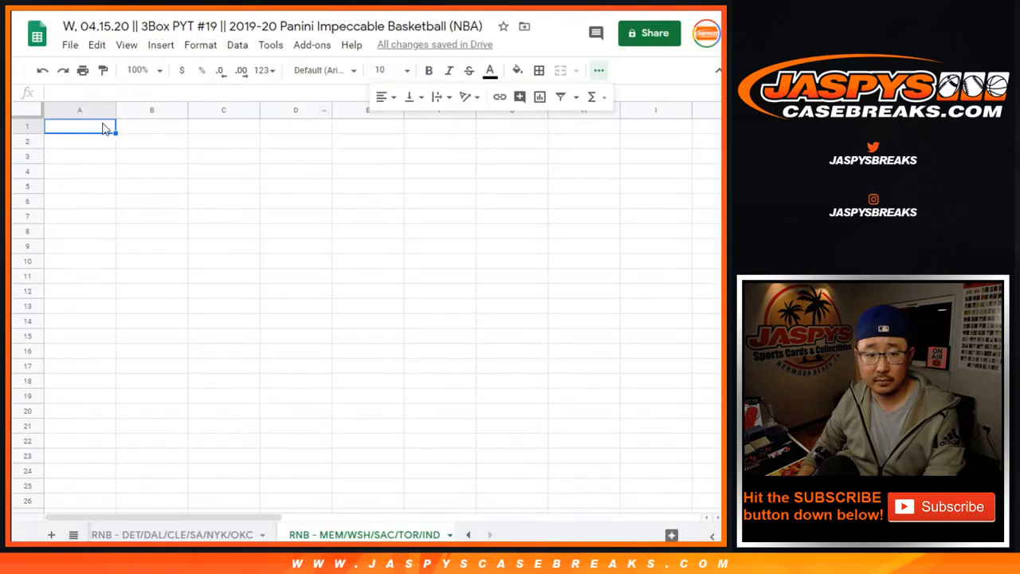
pyautogui.rightClick(102, 130)
pyautogui.click(127, 107)
pyautogui.hotkey('alt', 'Tab')
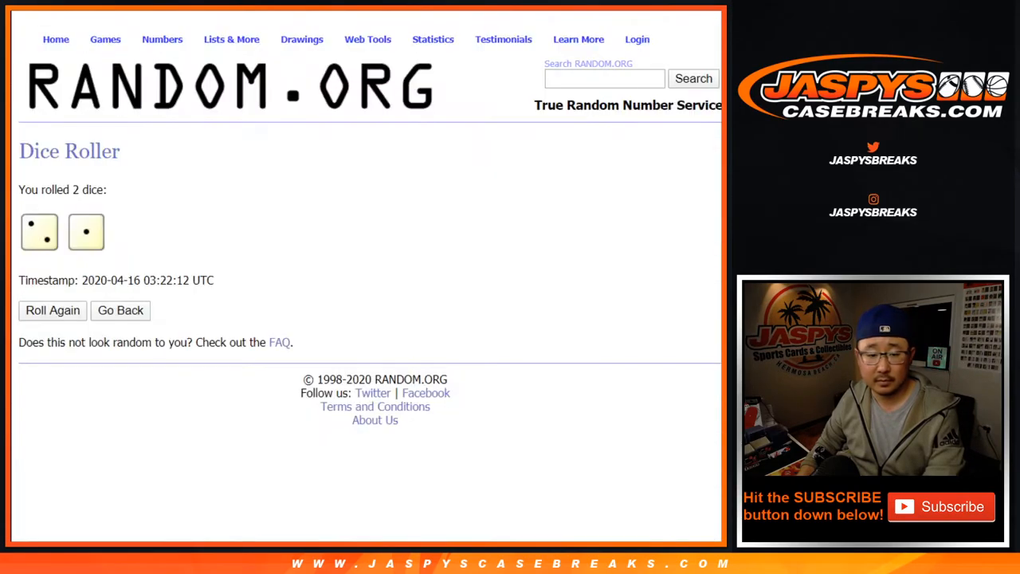
pyautogui.hotkey('ctrl', 'Tab')
pyautogui.scroll(-3, 279, 319)
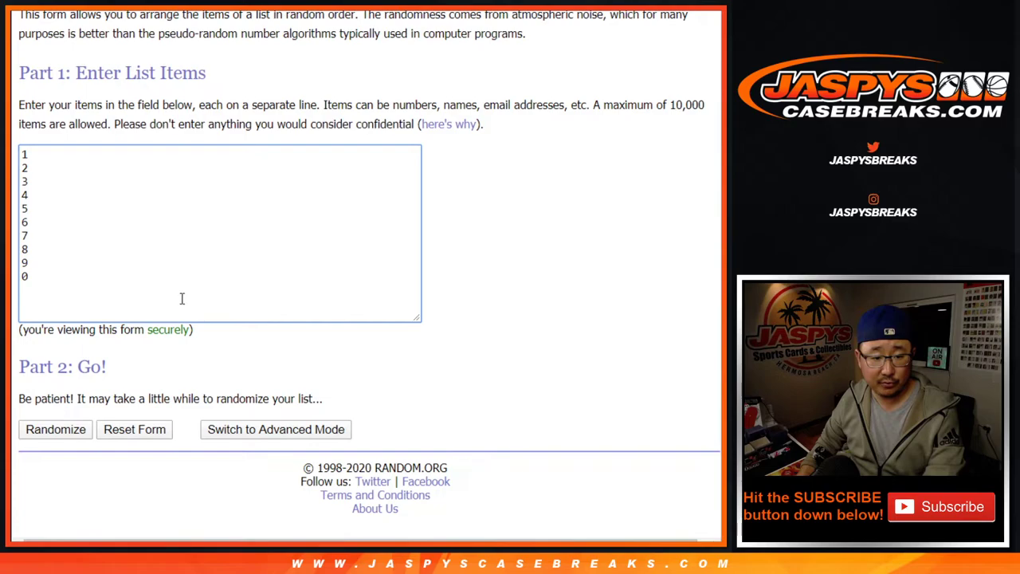
# Shuffle the numbers 0–9 three times, select all ten, and return to the spreadsheet
pyautogui.click(55, 429)
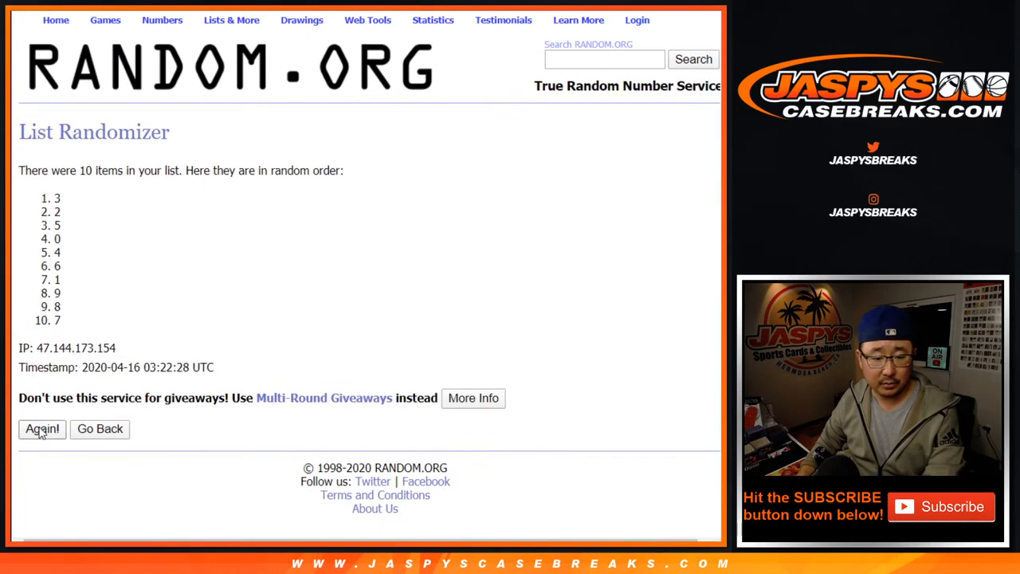
pyautogui.click(41, 427)
pyautogui.press('Return')
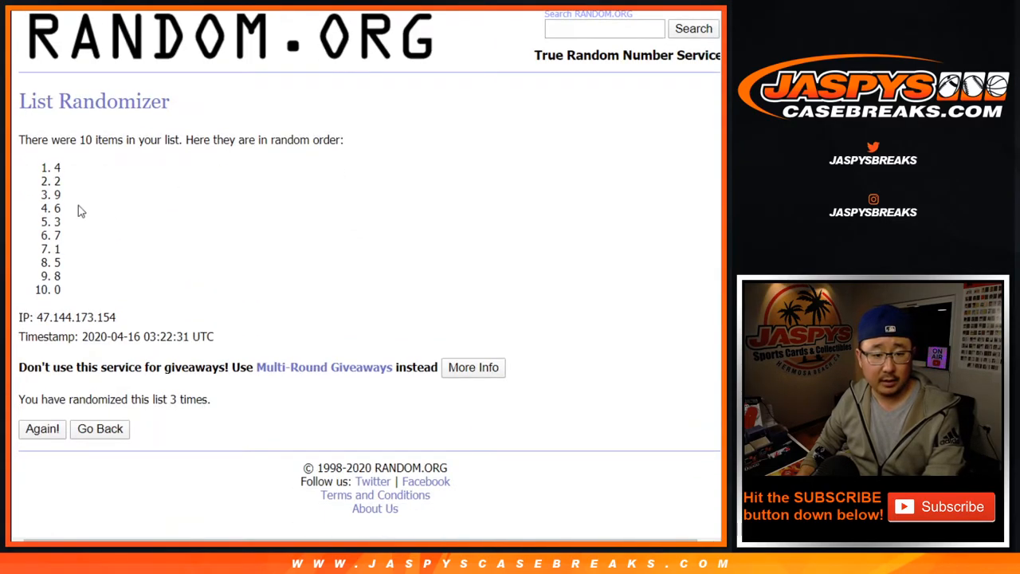
pyautogui.moveTo(56, 165); pyautogui.dragTo(83, 290)
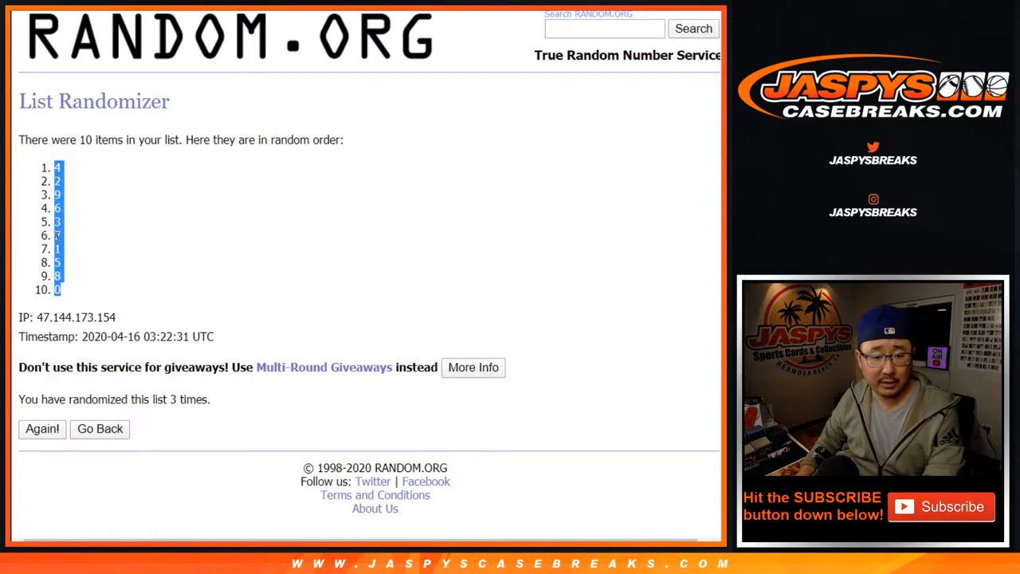
pyautogui.hotkey('ctrl', 'Tab')
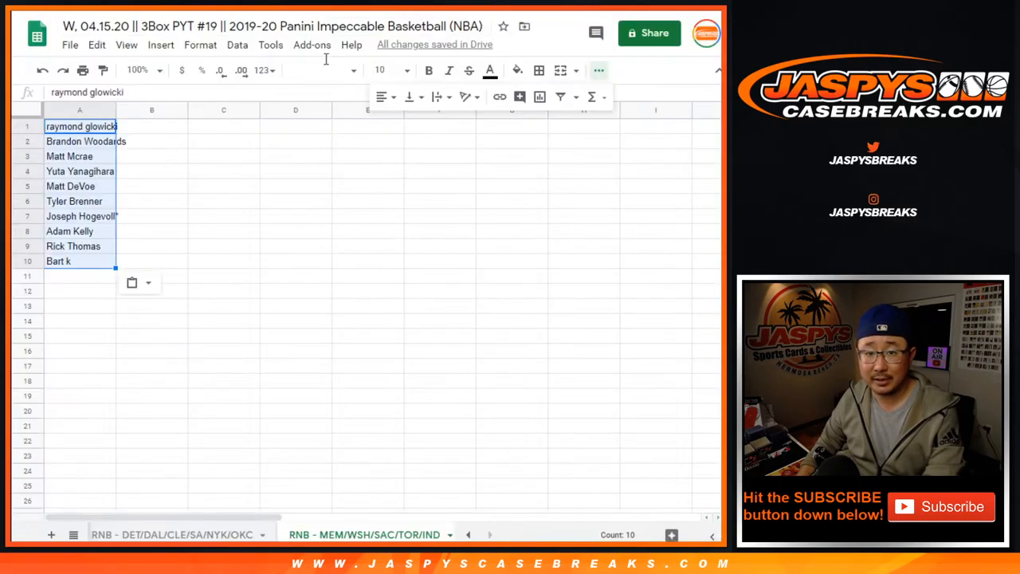
# Paste the shuffled numbers into column B beside the names
pyautogui.click(140, 128)
pyautogui.rightClick(140, 128)
pyautogui.click(183, 110)
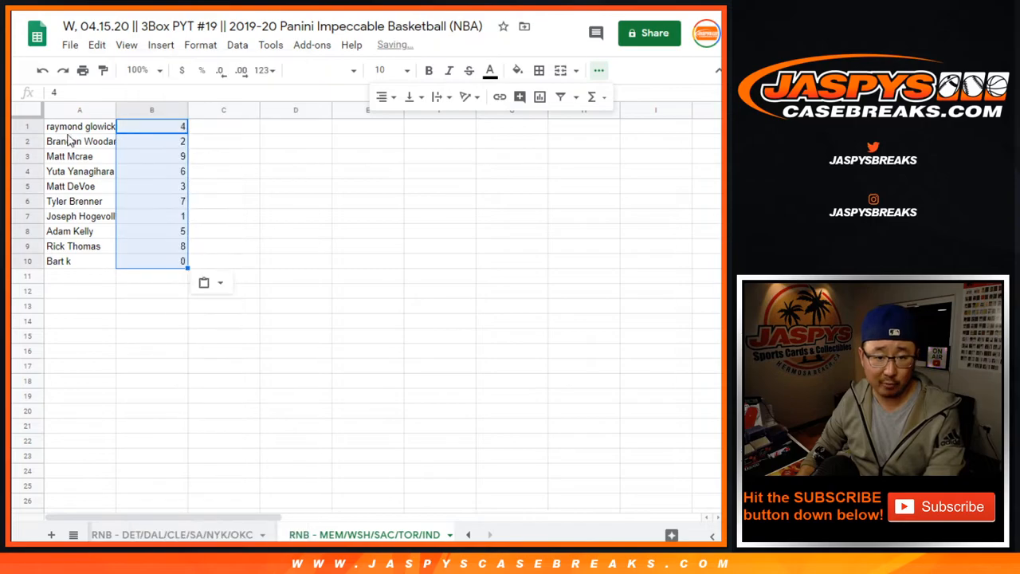
# Make the whole sheet Nunito size 18 and auto-fit column A to the names
pyautogui.click(28, 111)
pyautogui.click(323, 70)
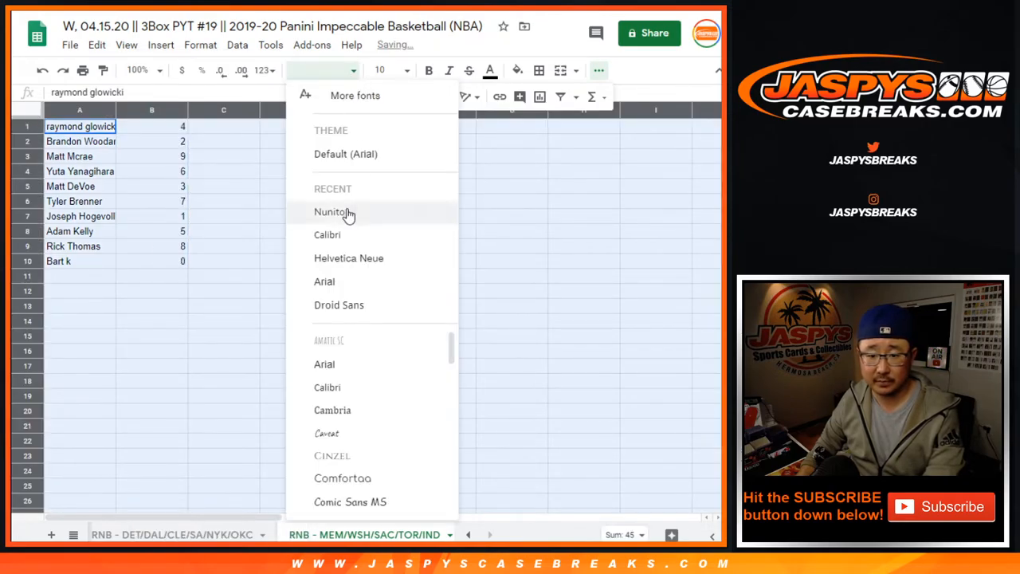
pyautogui.click(389, 70)
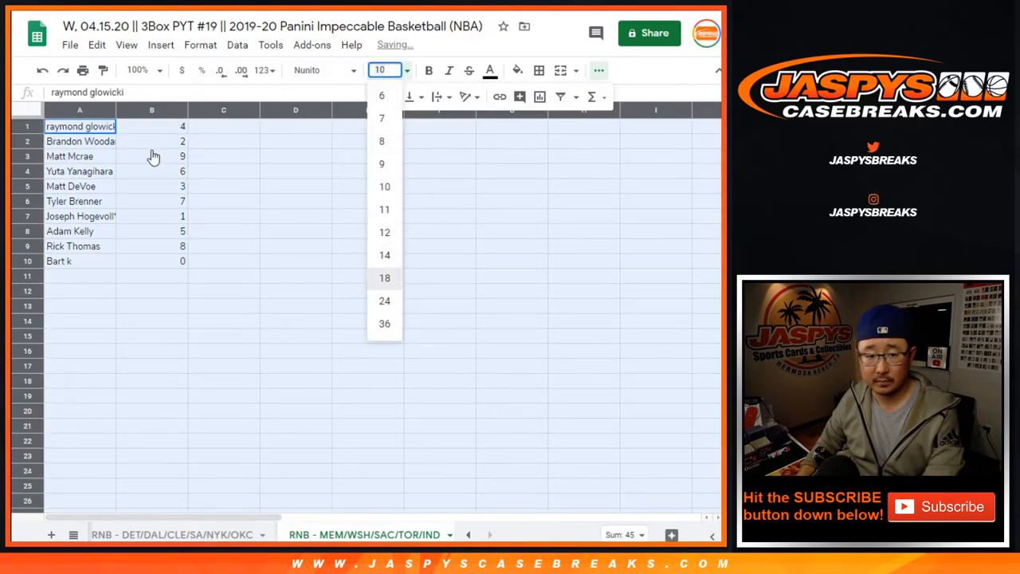
pyautogui.click(391, 281)
pyautogui.doubleClick(114, 110)
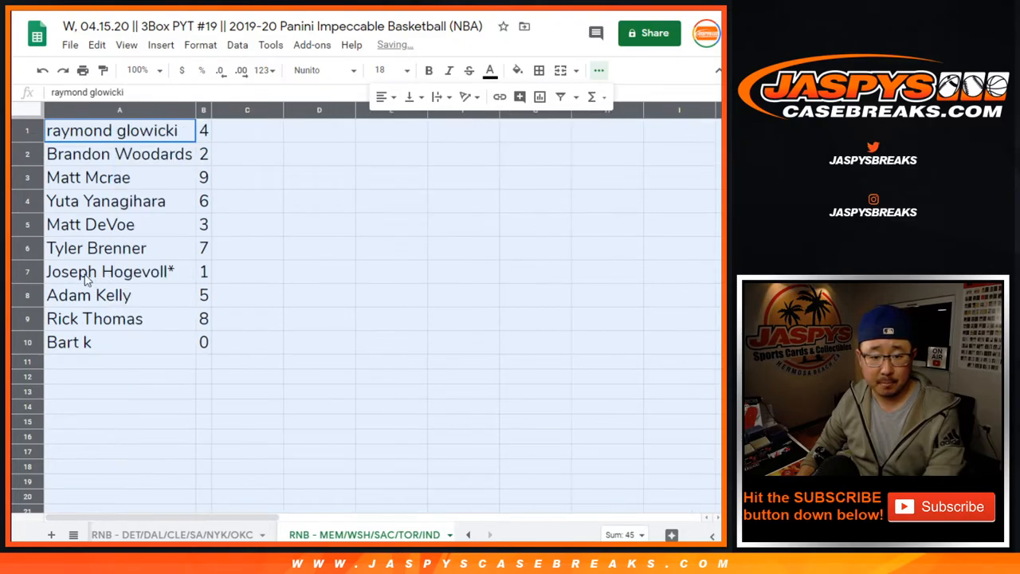
# Highlight each of the ten participant rows in turn to review the pairings
pyautogui.click(29, 271)
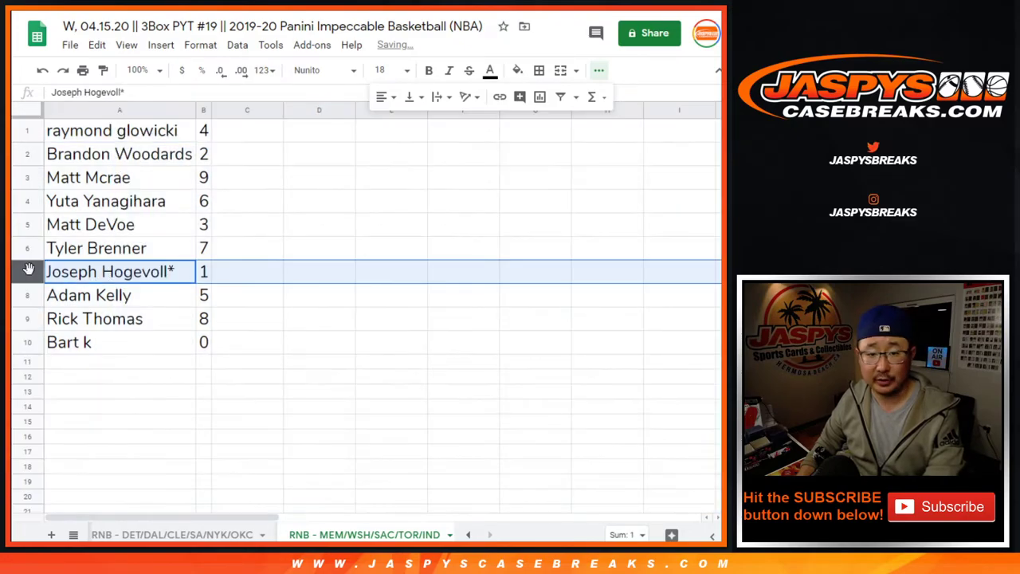
pyautogui.click(28, 131)
pyautogui.click(29, 154)
pyautogui.click(28, 177)
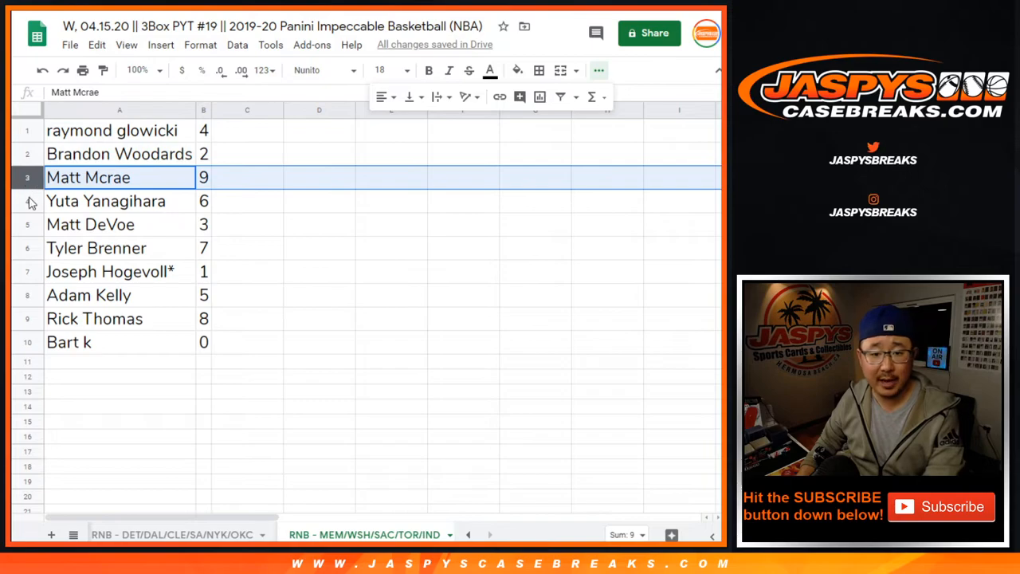
pyautogui.click(28, 200)
pyautogui.click(29, 224)
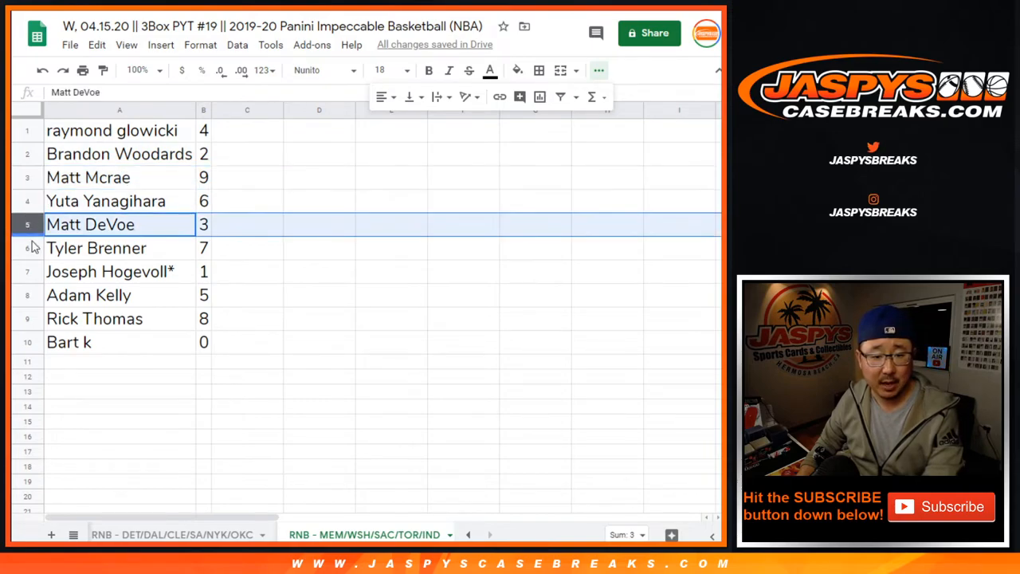
pyautogui.click(29, 248)
pyautogui.click(29, 272)
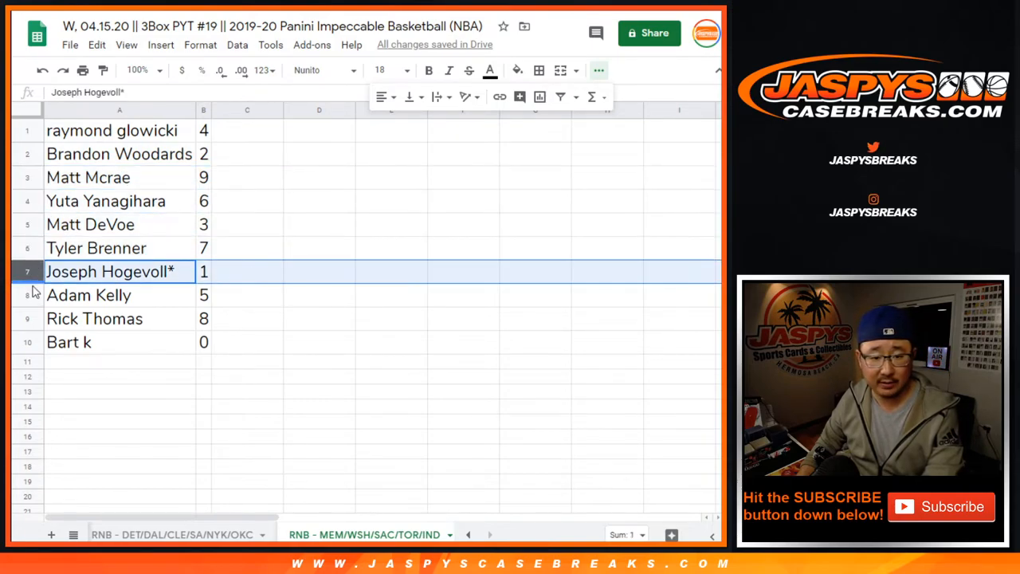
pyautogui.click(29, 294)
pyautogui.click(29, 318)
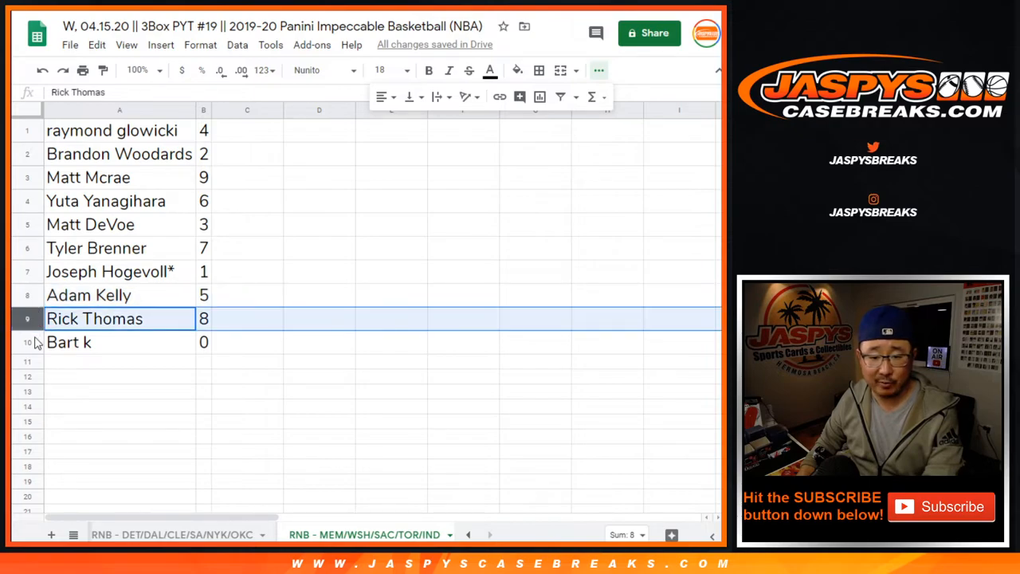
pyautogui.click(29, 342)
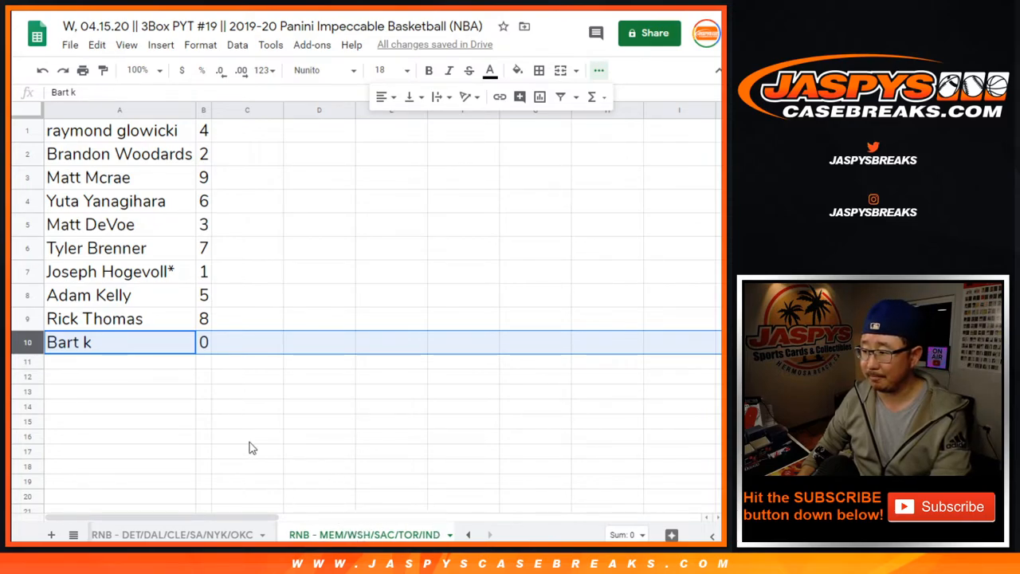
# Sort the sheet by column B ascending and select the sorted name-and-number table
pyautogui.click(203, 110)
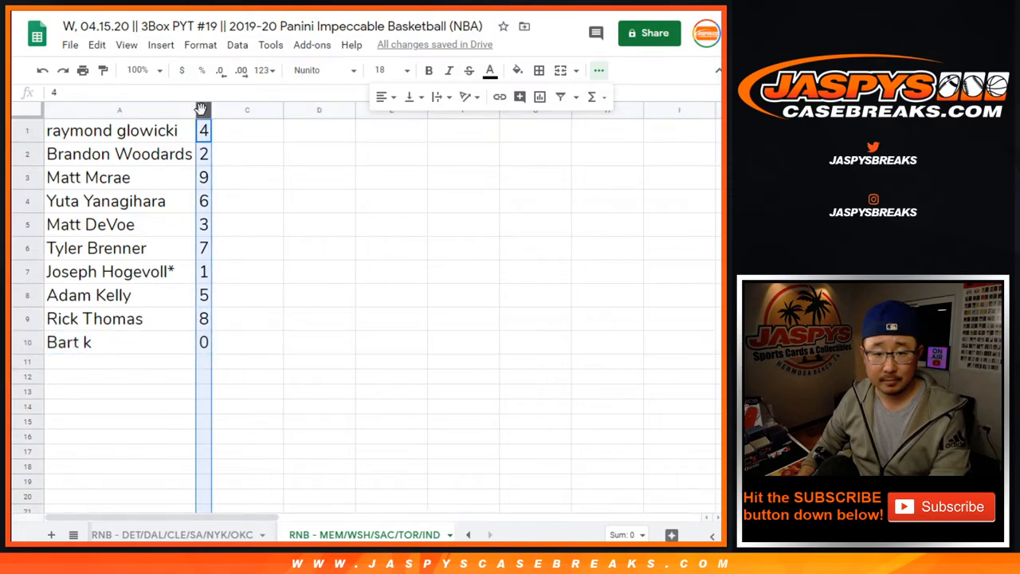
pyautogui.click(239, 44)
pyautogui.click(303, 63)
pyautogui.click(111, 154)
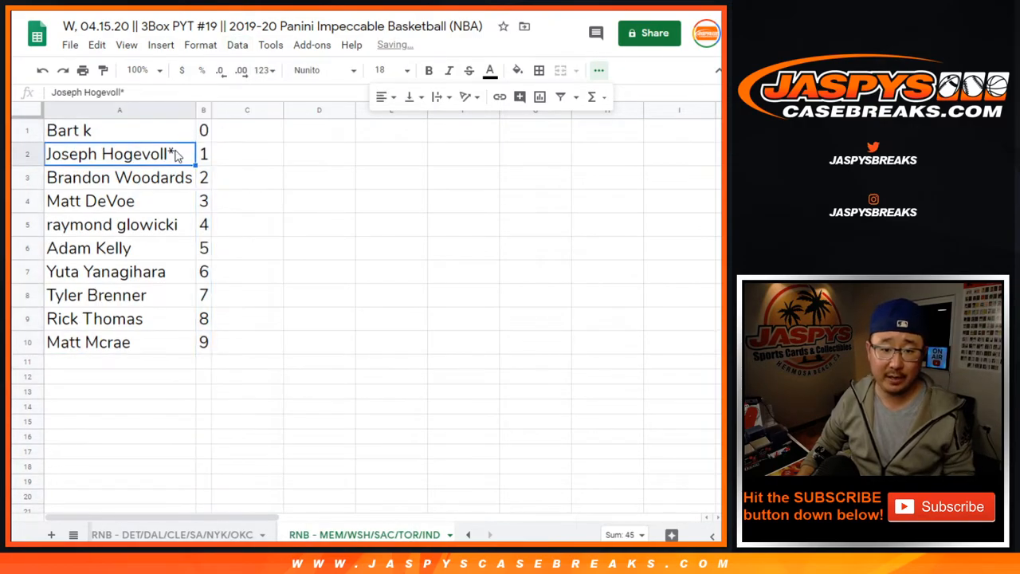
pyautogui.moveTo(111, 154); pyautogui.dragTo(204, 342)
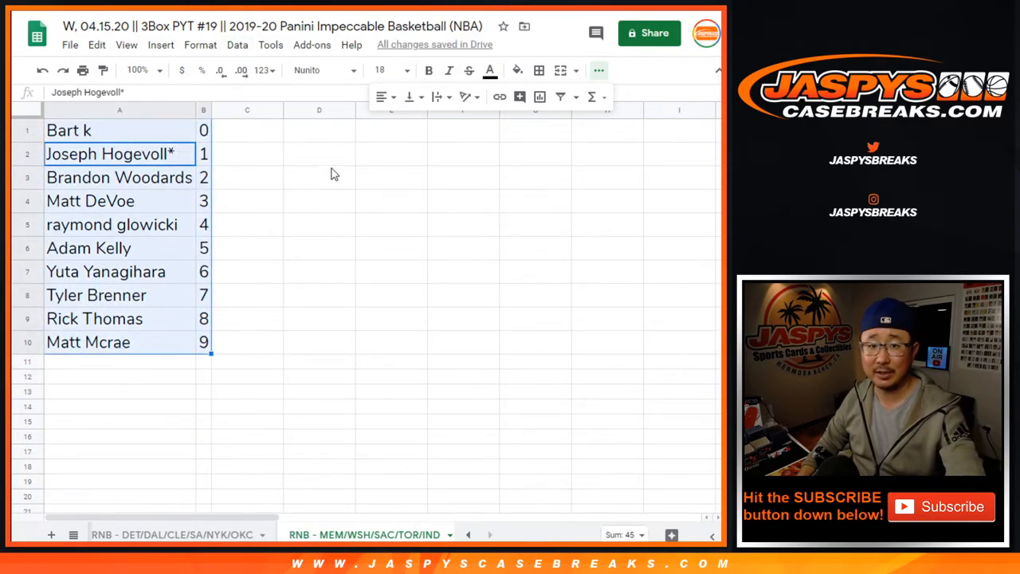